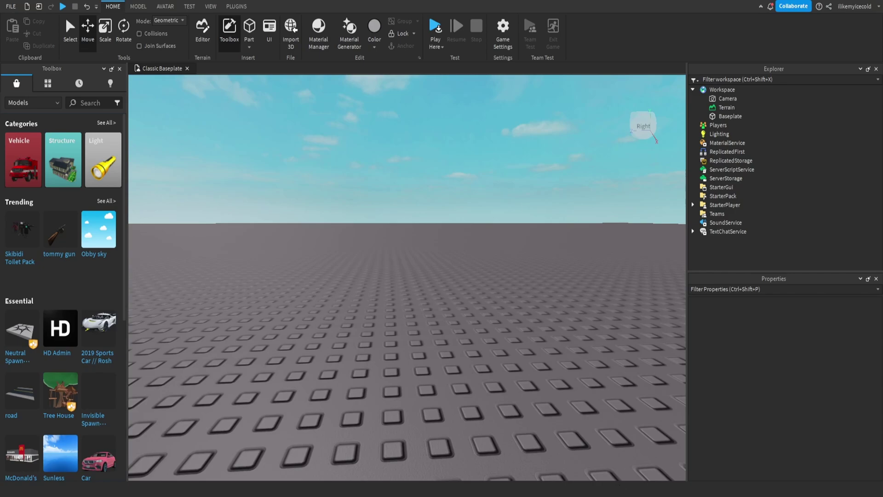
Tilt the camera down toward the empty baseplate
{"action": "right_click_drag", "start_coordinate": [527, 257], "coordinate": [521, 255]}
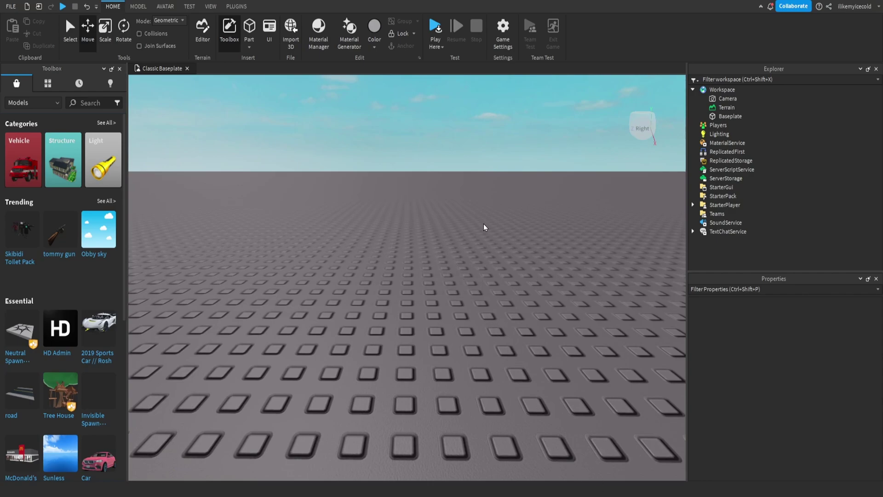
Launch F3X Building Tools, place a trial Ball part, then delete it
{"action": "left_click", "coordinate": [237, 6]}
{"action": "left_click", "coordinate": [417, 35]}
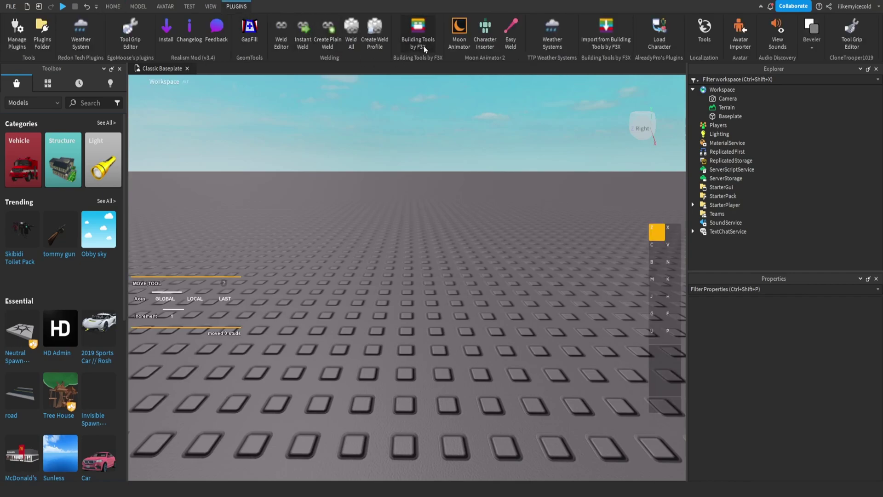
{"action": "left_click", "coordinate": [655, 304]}
{"action": "left_click", "coordinate": [656, 318]}
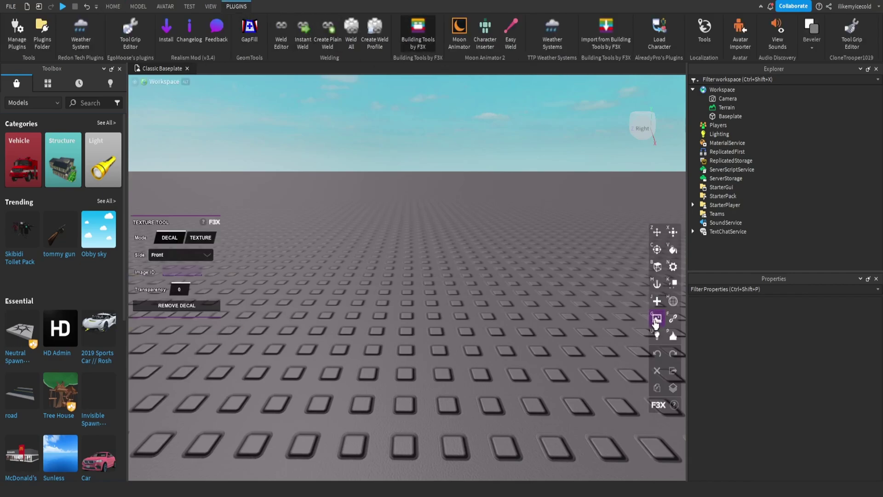
{"action": "left_click", "coordinate": [657, 301]}
{"action": "left_click", "coordinate": [212, 307]}
{"action": "left_click", "coordinate": [405, 322]}
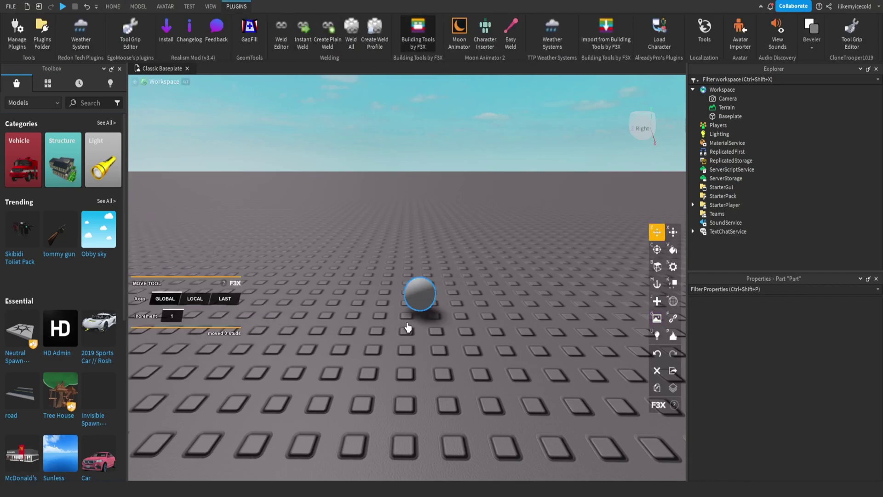
{"action": "left_click", "coordinate": [657, 371]}
Place a new Seat part on the baseplate with F3X's New Part tool
{"action": "left_click", "coordinate": [657, 300]}
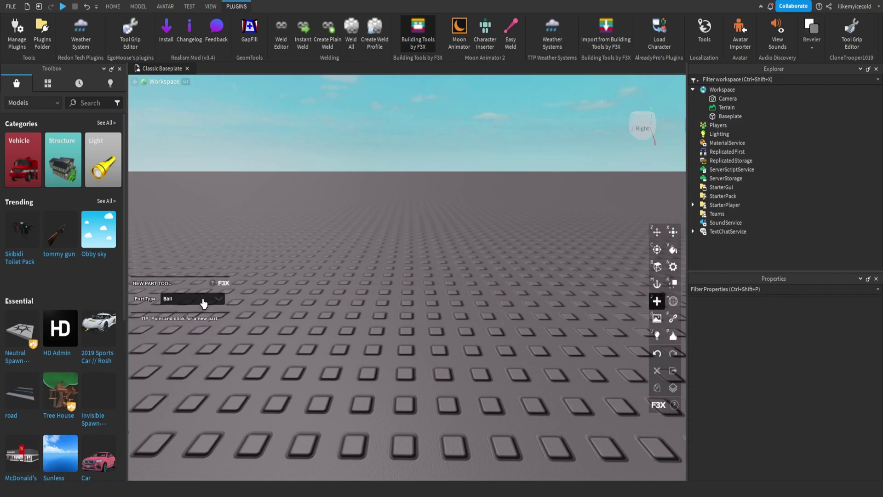
{"action": "left_click", "coordinate": [205, 303]}
{"action": "left_click", "coordinate": [274, 328]}
{"action": "left_click", "coordinate": [361, 331]}
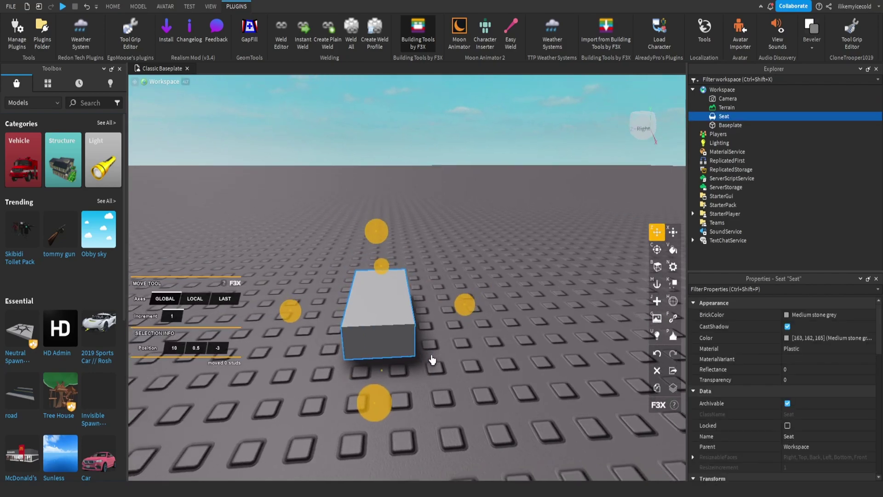
{"action": "right_click_drag", "start_coordinate": [362, 331], "coordinate": [98, 111]}
Search the Toolbox models for 'chair', fixing the misspelled search word
{"action": "left_click", "coordinate": [96, 106]}
{"action": "type", "text": "cair"}
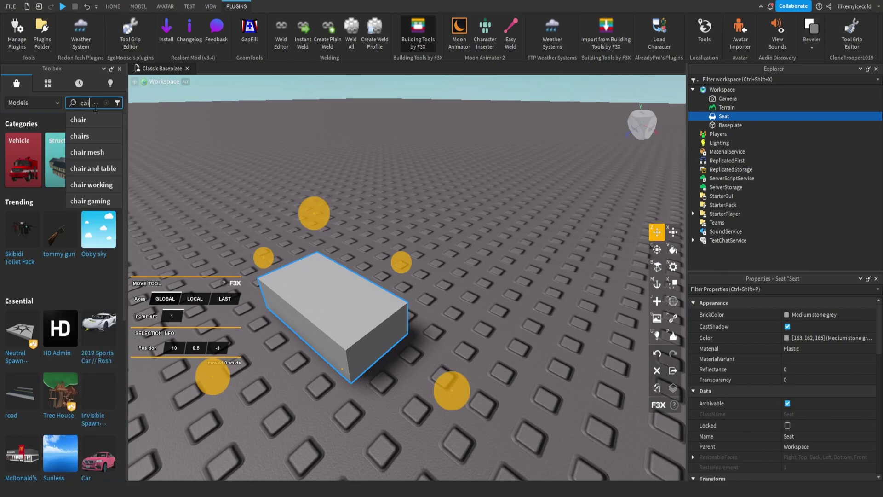
{"action": "key", "text": "Return"}
{"action": "key", "text": "BackSpace"}
{"action": "key", "text": "BackSpace"}
{"action": "key", "text": "BackSpace"}
{"action": "type", "text": "hair"}
{"action": "key", "text": "Return"}
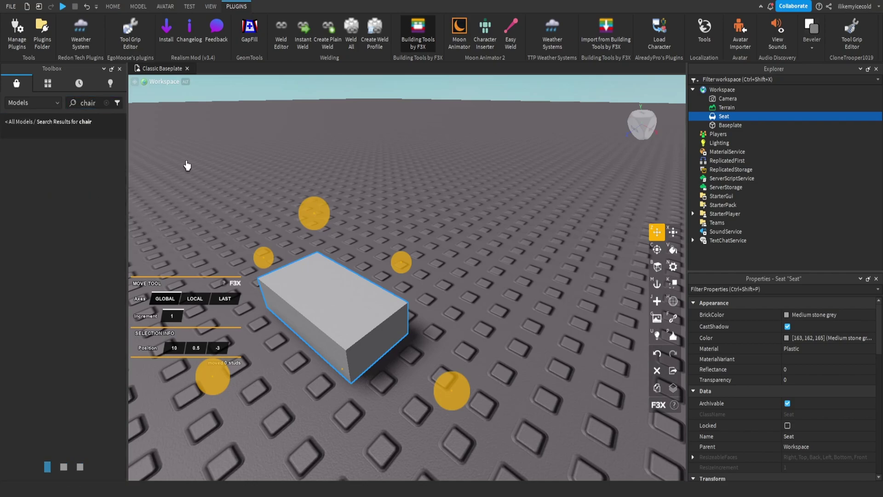
Bring the camera in close to the new seat
{"action": "right_click_drag", "start_coordinate": [187, 163], "coordinate": [262, 245]}
{"action": "key", "text": "a"}
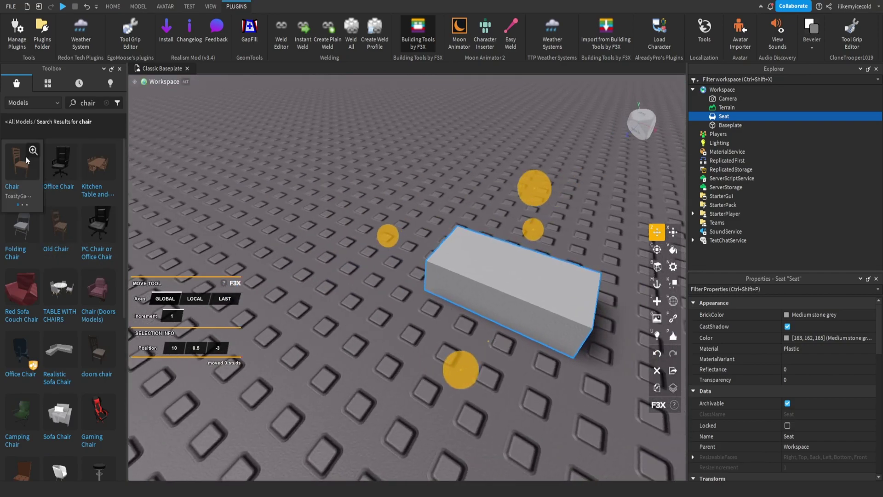
{"action": "key", "text": "d"}
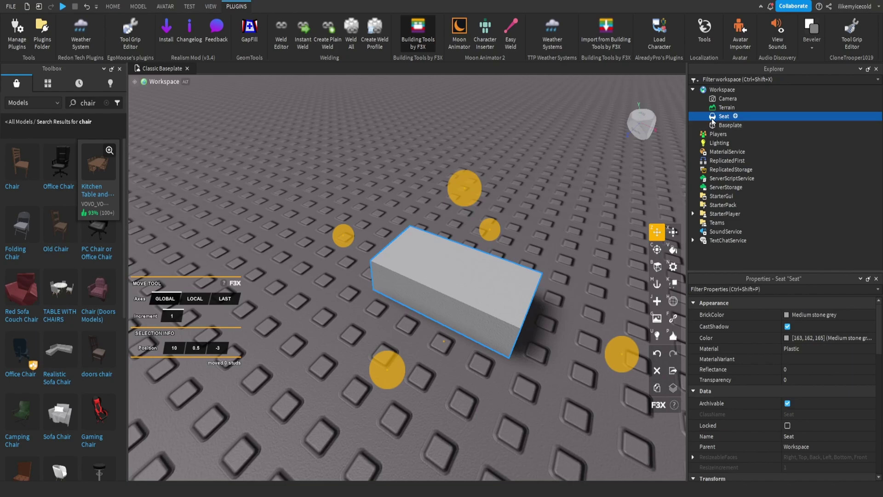
{"action": "key", "text": "f"}
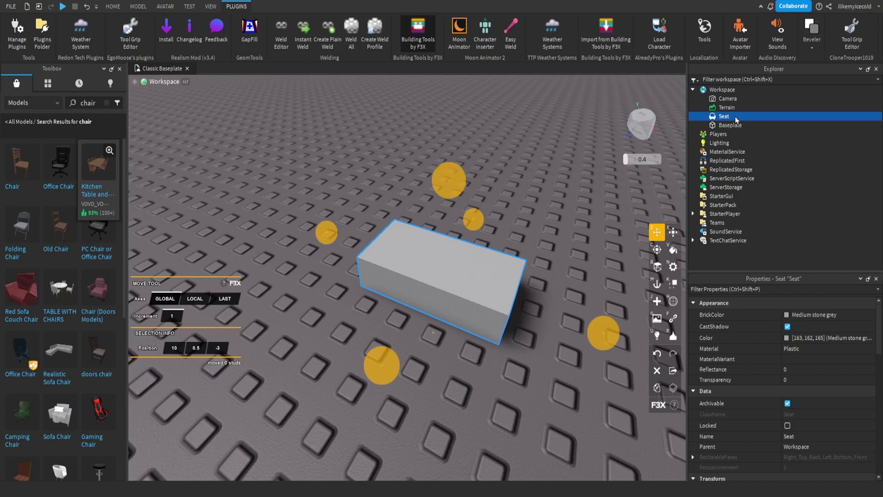
Insert a Script under the Seat and replace its Hello world line with the pasted seat sound code
{"action": "left_click", "coordinate": [736, 117]}
{"action": "left_click", "coordinate": [722, 137]}
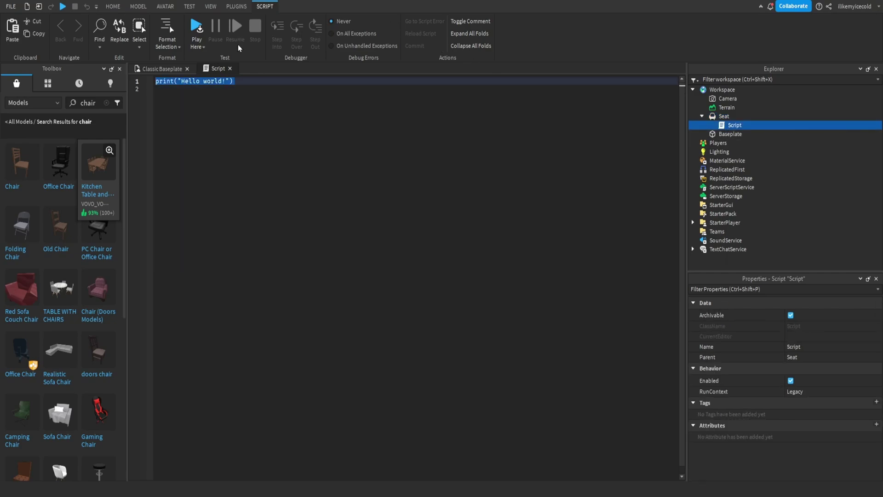
{"action": "key", "text": "BackSpace"}
{"action": "key", "text": "ctrl+v"}
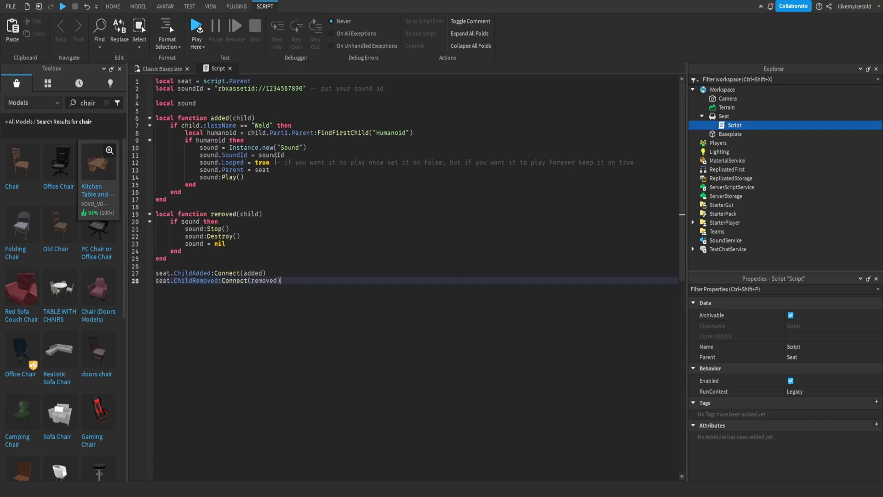
{"action": "left_click", "coordinate": [275, 162]}
{"action": "double_click", "coordinate": [228, 161]}
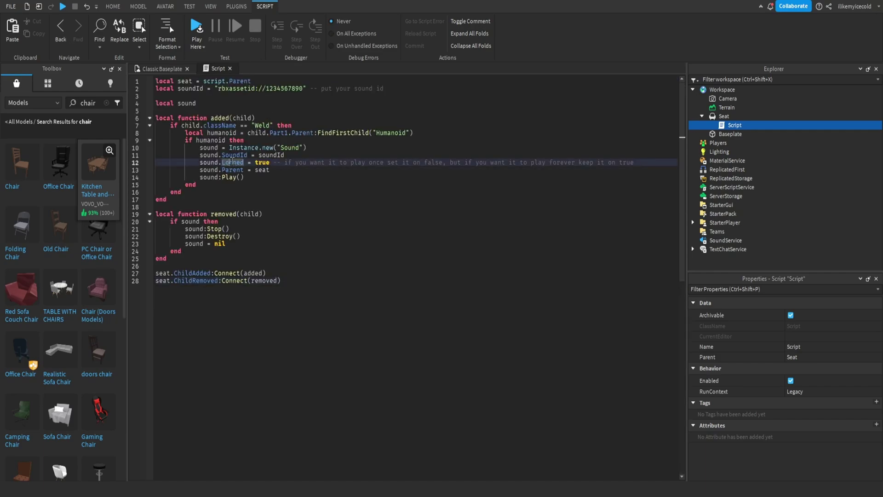
{"action": "left_click", "coordinate": [270, 162]}
{"action": "left_click", "coordinate": [290, 216]}
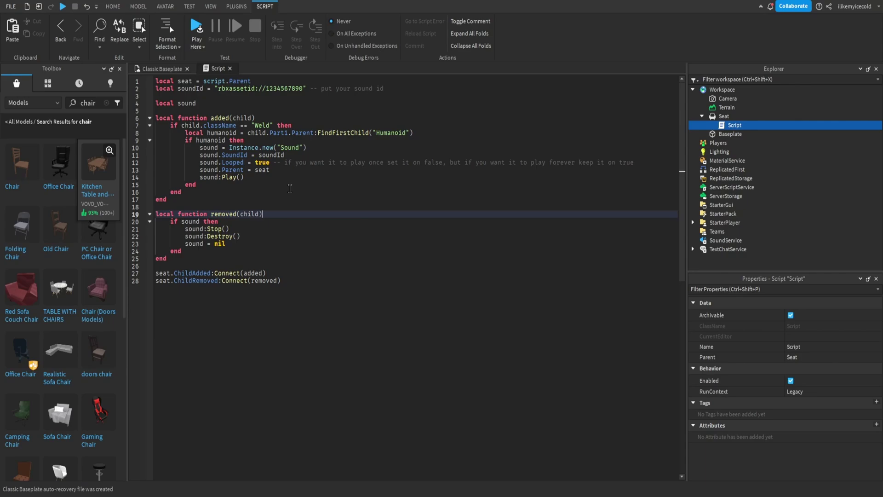
{"action": "left_click", "coordinate": [252, 162]}
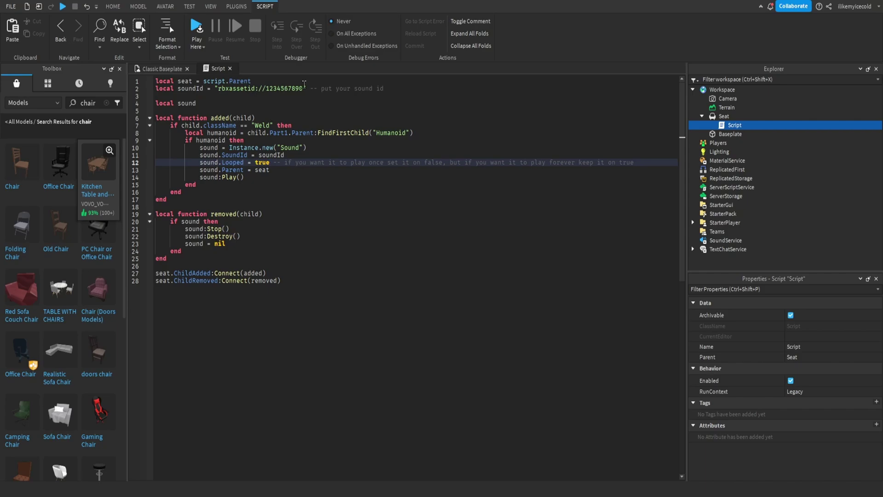
{"action": "left_click", "coordinate": [304, 89]}
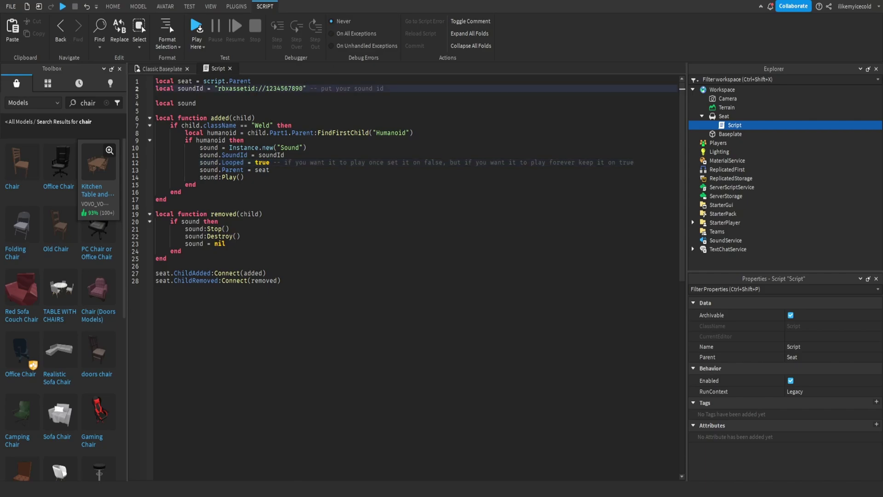
{"action": "key", "text": "BackSpace"}
{"action": "key", "text": "BackSpace"}
{"action": "key", "text": "BackSpace"}
{"action": "key", "text": "BackSpace"}
{"action": "key", "text": "BackSpace"}
{"action": "key", "text": "BackSpace"}
{"action": "key", "text": "BackSpace"}
{"action": "key", "text": "BackSpace"}
{"action": "key", "text": "BackSpace"}
{"action": "key", "text": "ctrl+v"}
{"action": "left_click", "coordinate": [323, 253]}
{"action": "left_click", "coordinate": [363, 335]}
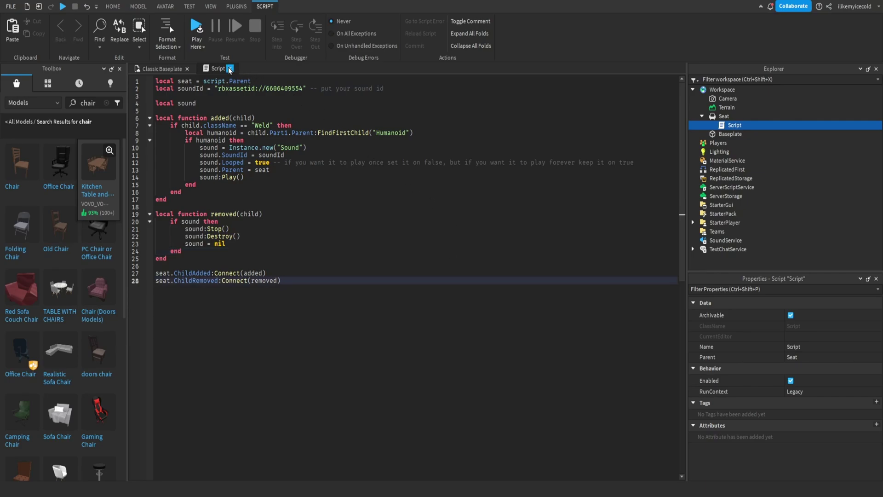
Close the script editor and start a Play test from the HOME tab
{"action": "left_click", "coordinate": [230, 68]}
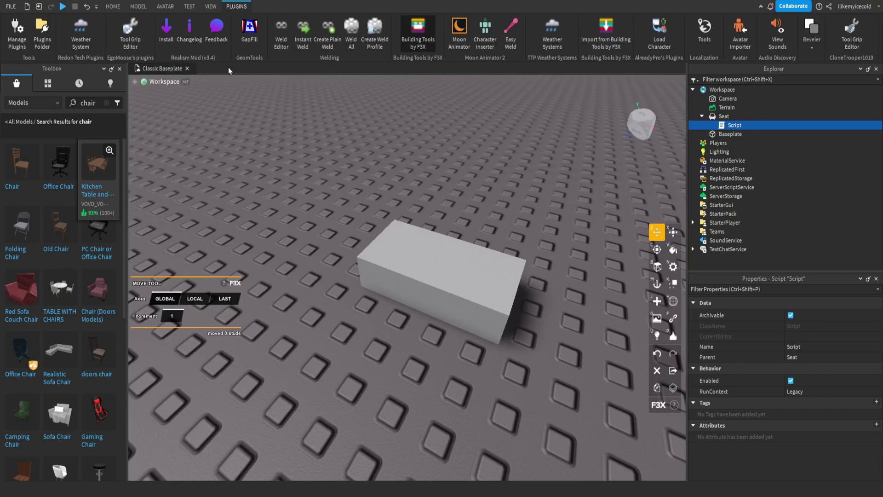
{"action": "left_click", "coordinate": [258, 149]}
{"action": "left_click", "coordinate": [113, 7]}
{"action": "right_click_drag", "start_coordinate": [399, 107], "coordinate": [398, 132]}
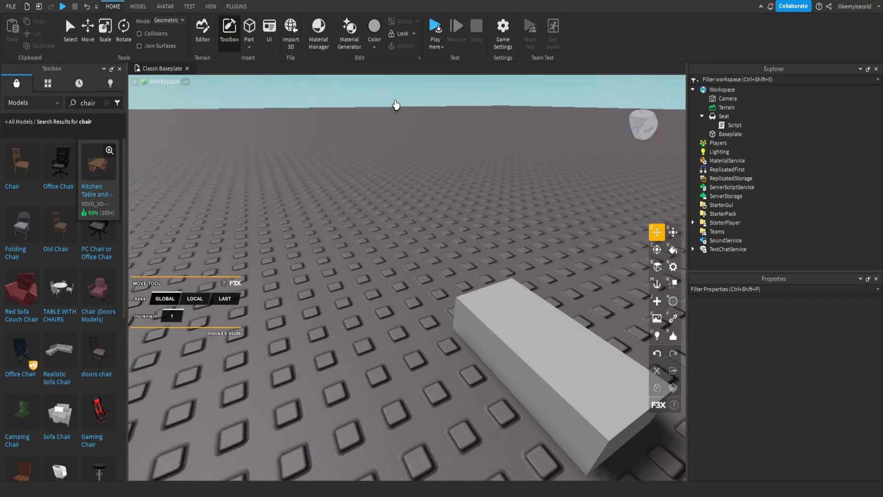
{"action": "left_click", "coordinate": [435, 27]}
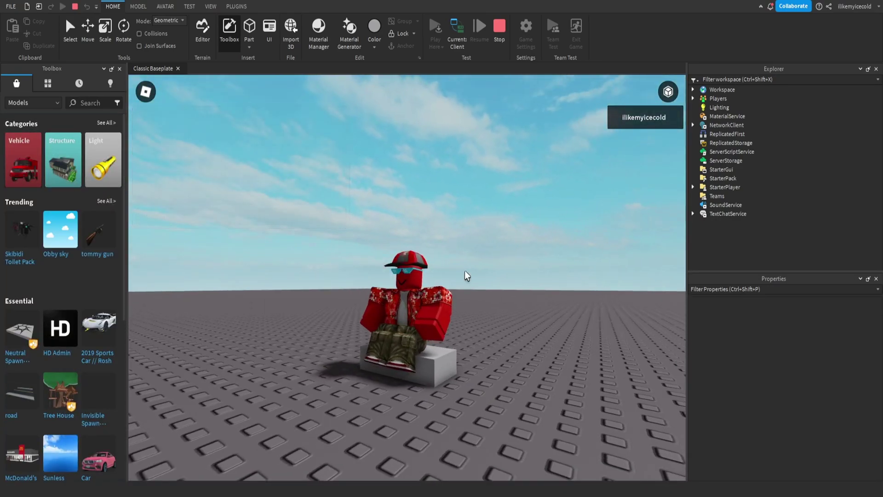
Orbit the game camera around the avatar as it gets off the seat
{"action": "right_click_drag", "start_coordinate": [465, 276], "coordinate": [464, 276]}
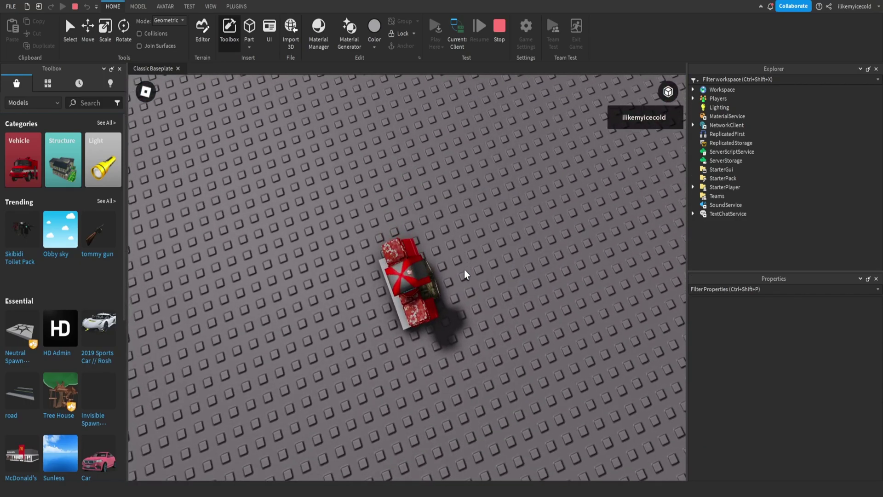
{"action": "right_click_drag", "start_coordinate": [507, 372], "coordinate": [508, 372]}
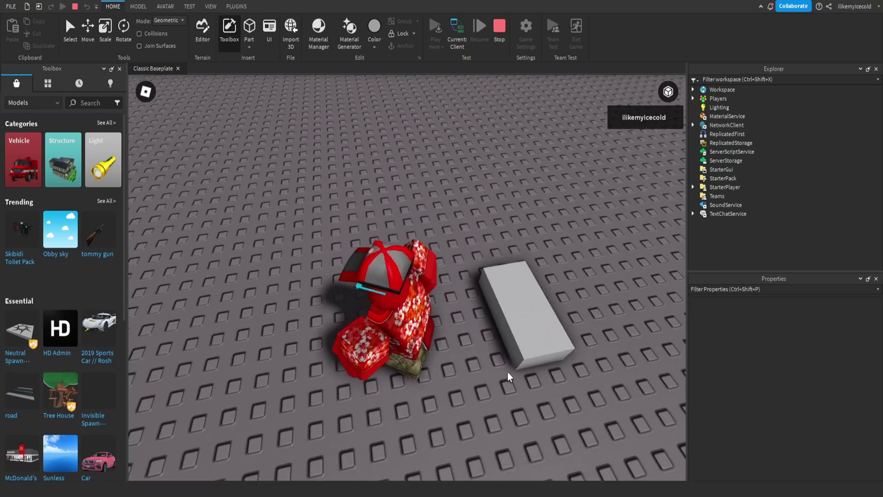
{"action": "right_click_drag", "start_coordinate": [507, 372], "coordinate": [508, 377]}
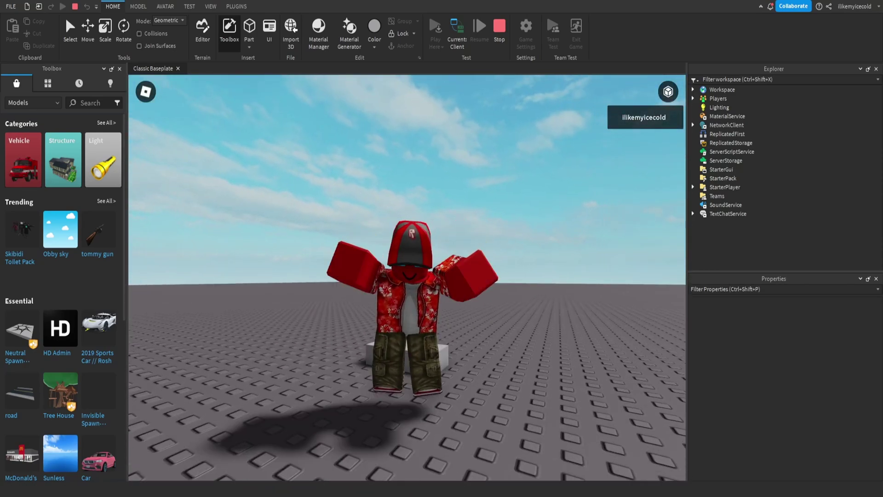